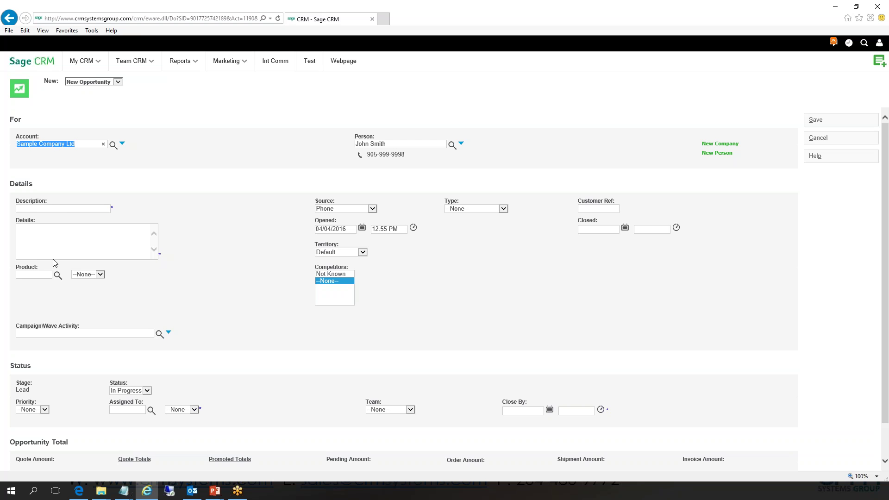
Enter "New Opportunity" as the opportunity's description and "My notes here." as its details.
click(73, 208)
text(New Opportunity)
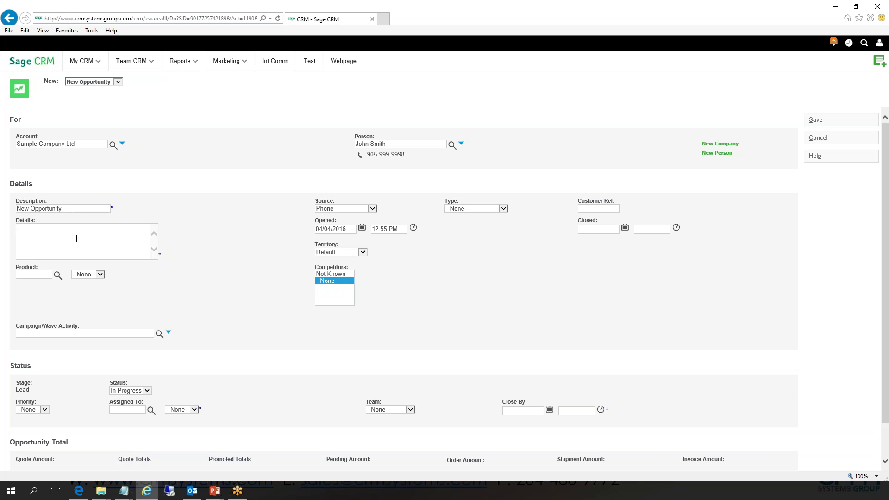
text(My notes here.)
Set the opportunity's priority to Normal and assign it to System Administrator.
scroll(112, 345, down, 1)
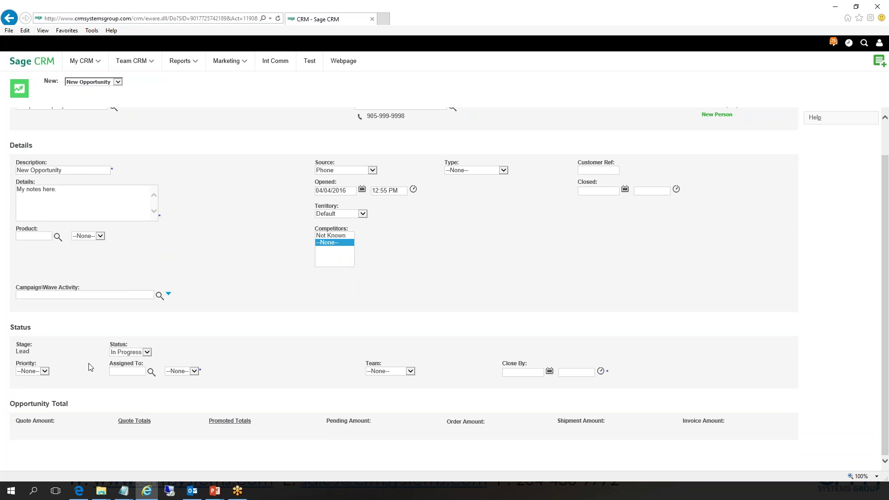
click(45, 370)
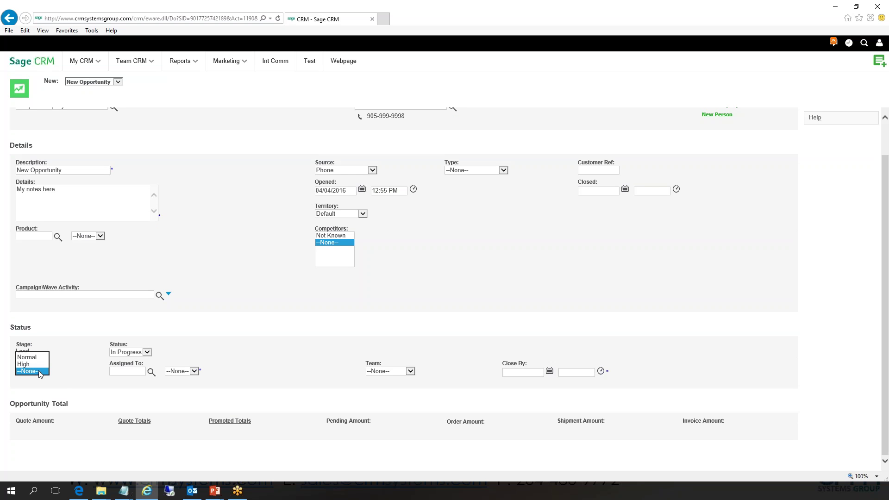
key(Down)
key(Down)
key(Return)
click(120, 371)
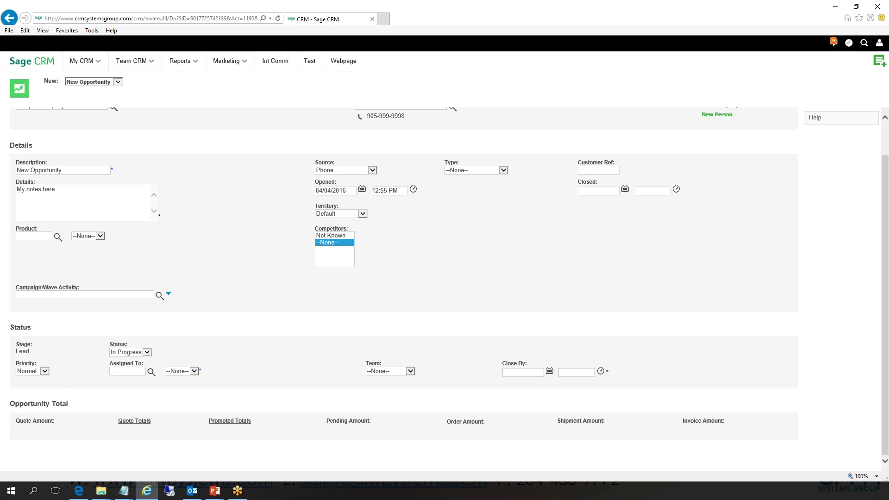
text(system)
Set the close-by date to 04/30/2016 at 05:00 PM and save the opportunity.
click(580, 370)
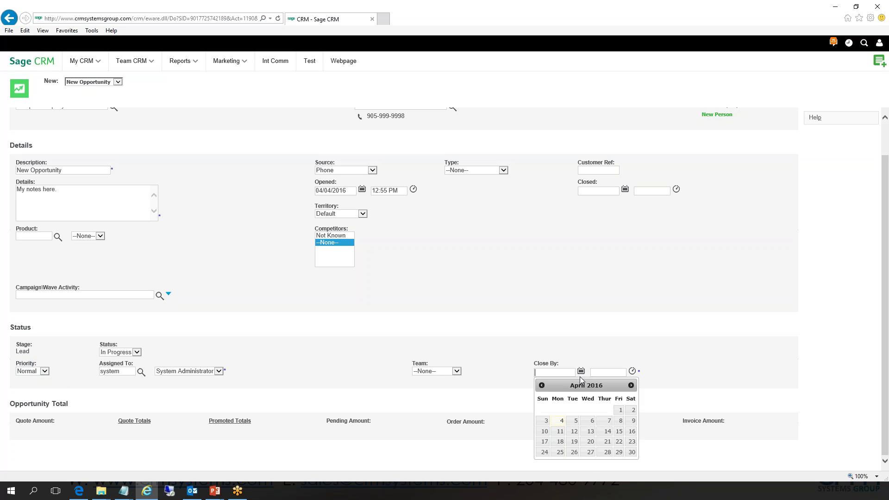
click(632, 452)
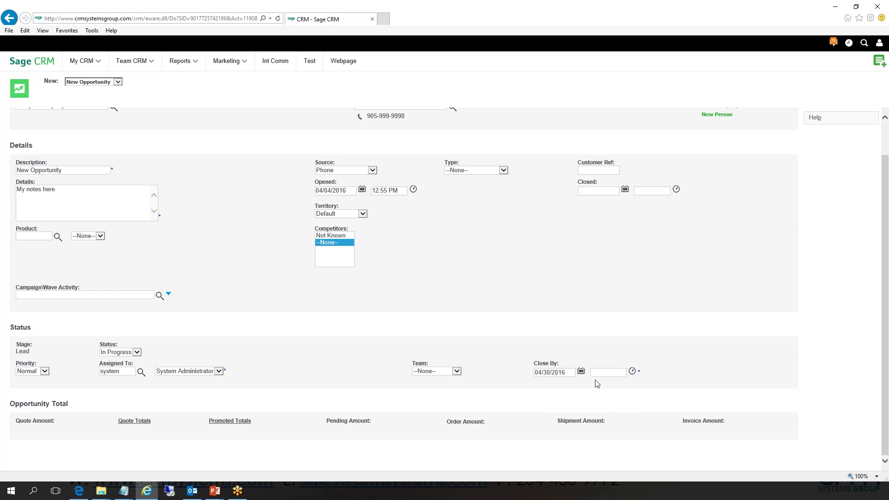
click(633, 372)
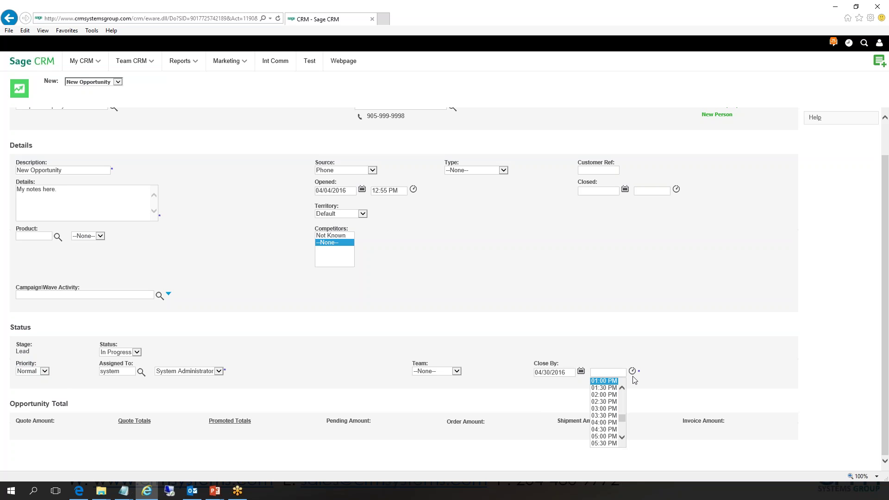
click(604, 436)
scroll(548, 265, up, 2)
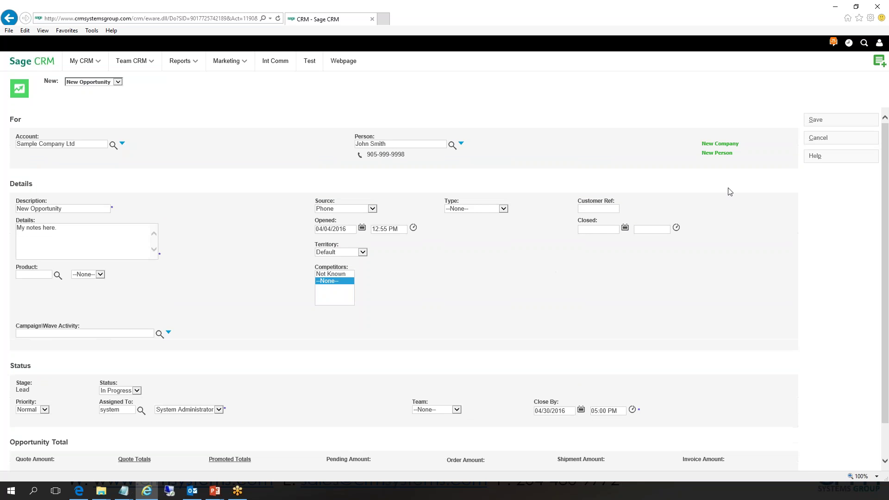
click(815, 120)
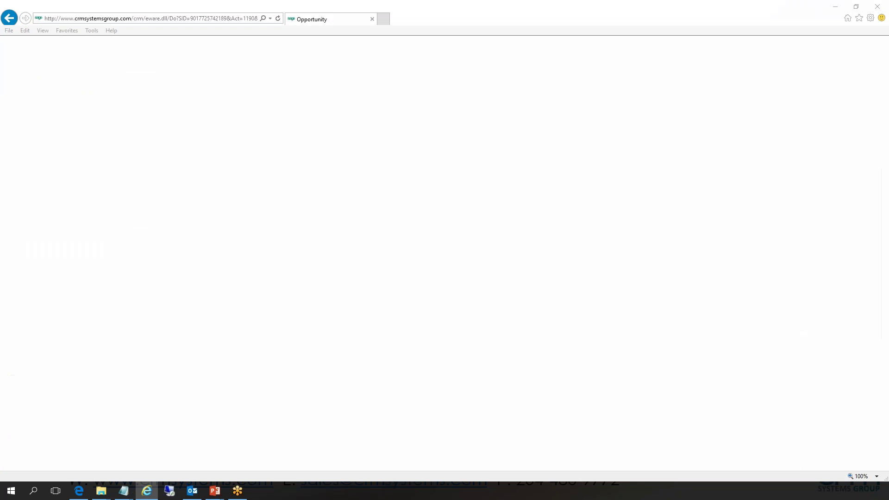
mouse_move(831, 250)
mouse_down()
mouse_move(799, 263)
mouse_move(832, 334)
mouse_up()
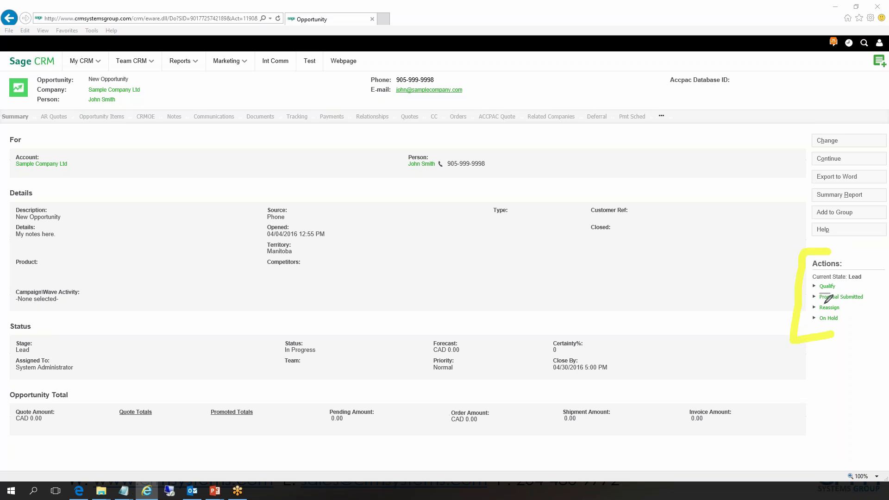
mouse_move(819, 304)
mouse_down()
mouse_move(848, 303)
mouse_move(846, 324)
mouse_up()
key(Escape)
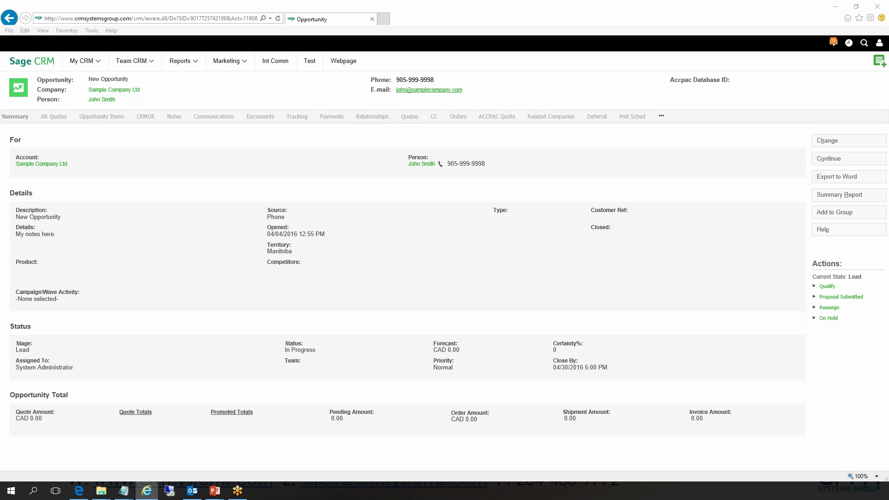
Progress the opportunity to the Qualified stage with a forecast of CAD 5000.00 and save it.
click(826, 286)
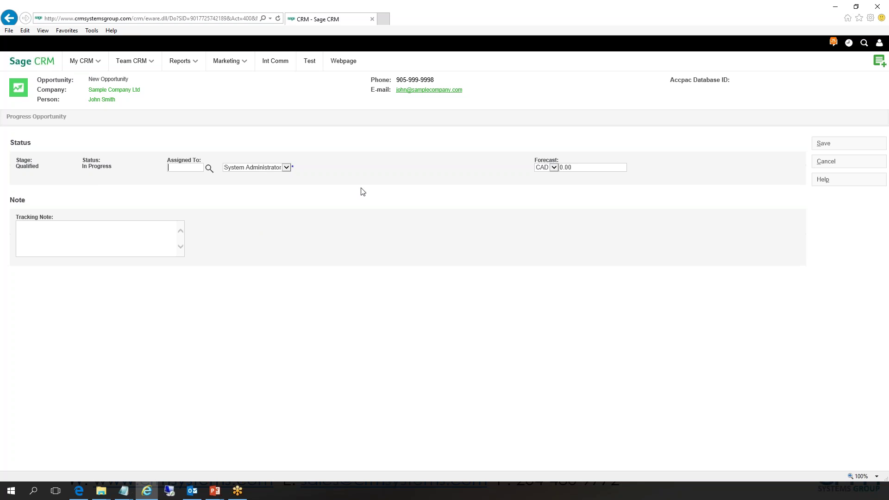
click(592, 168)
text(5000.00)
click(523, 200)
click(823, 144)
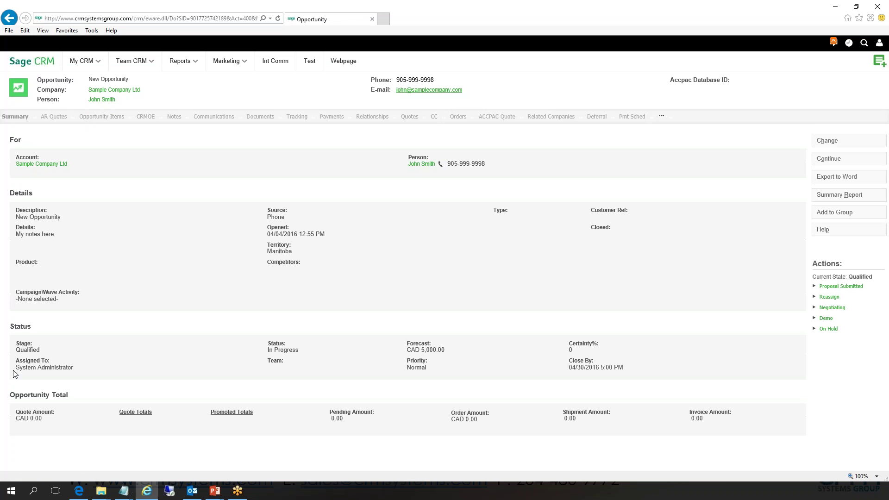
click(13, 370)
mouse_move(820, 312)
mouse_down()
mouse_move(853, 312)
mouse_move(838, 323)
mouse_up()
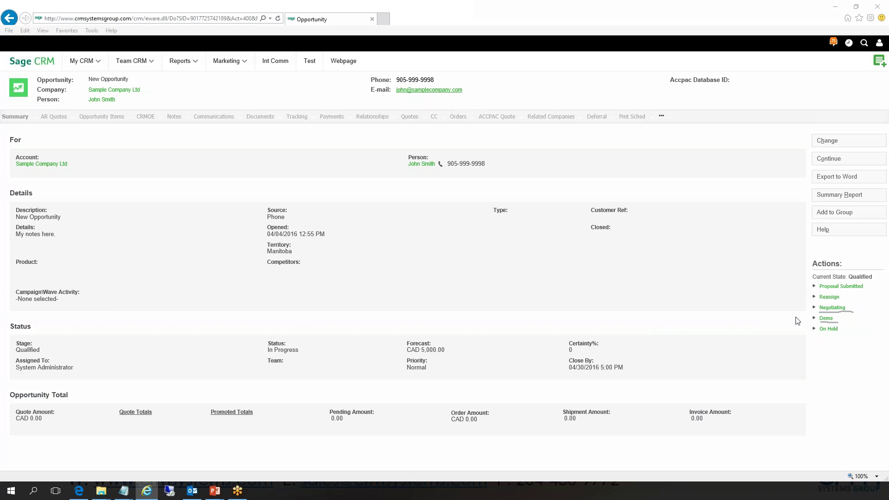
Progress the opportunity to the Proposal Submitted stage and save it.
click(828, 321)
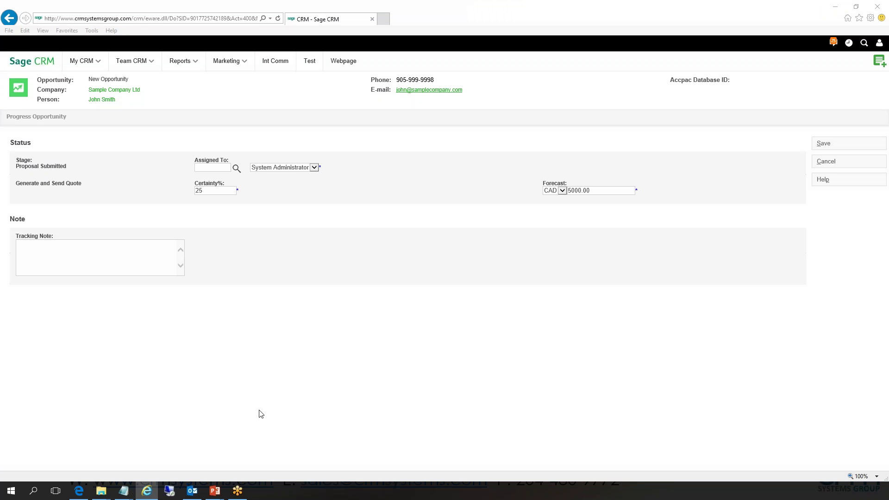
click(817, 145)
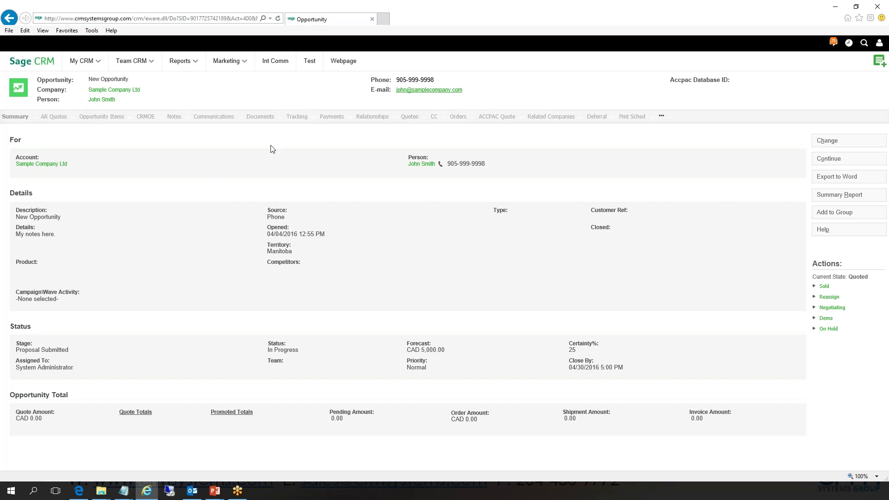
Examine the opportunity's tracking history, including how long it spent in each stage.
click(297, 120)
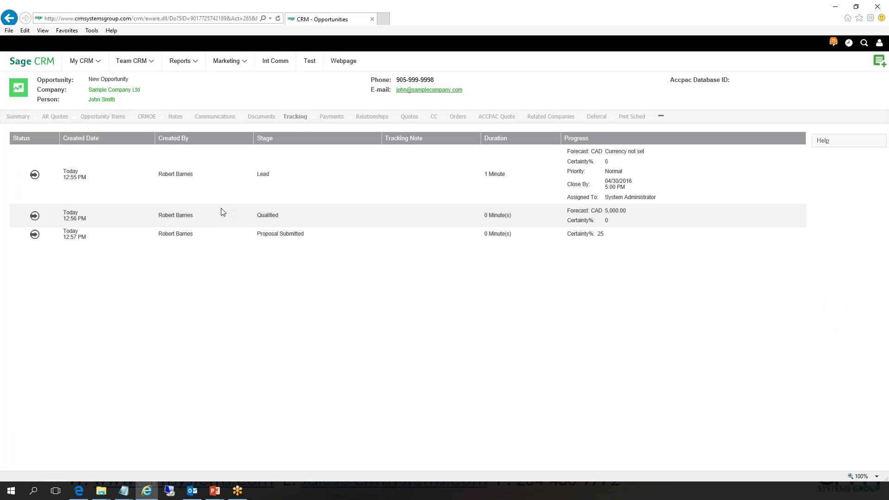
key(ctrl+2)
mouse_move(464, 182)
mouse_down()
mouse_move(523, 153)
mouse_move(462, 180)
mouse_up()
mouse_move(472, 209)
mouse_down()
mouse_move(518, 196)
mouse_move(479, 203)
mouse_up()
mouse_move(473, 234)
mouse_down()
mouse_move(460, 226)
mouse_move(458, 236)
mouse_up()
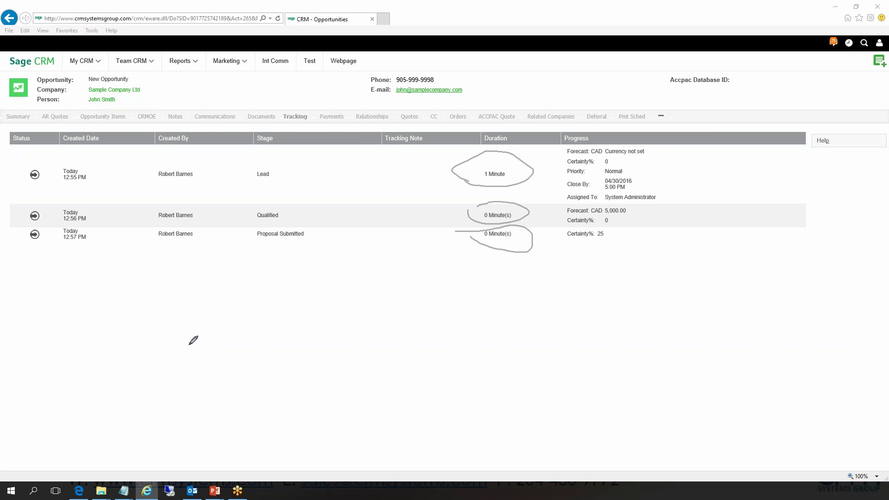
key(Escape)
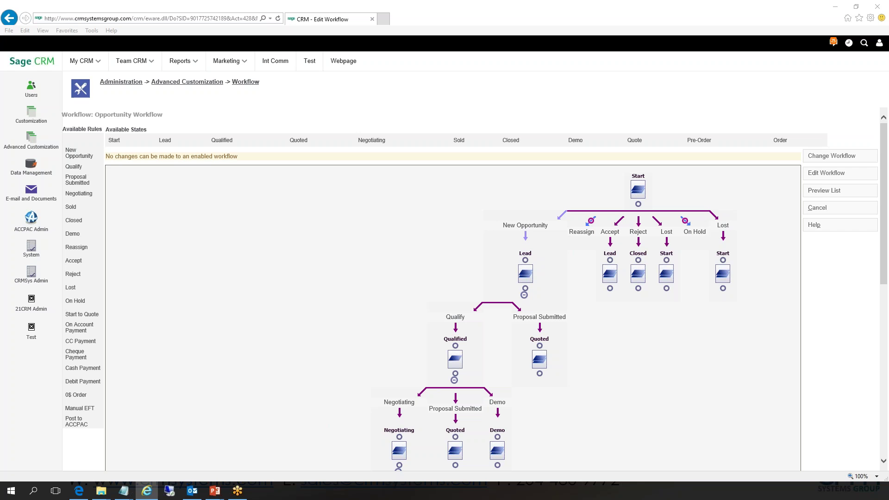
Put the Opportunity Workflow into edit mode and review its tree of states and rules.
click(826, 174)
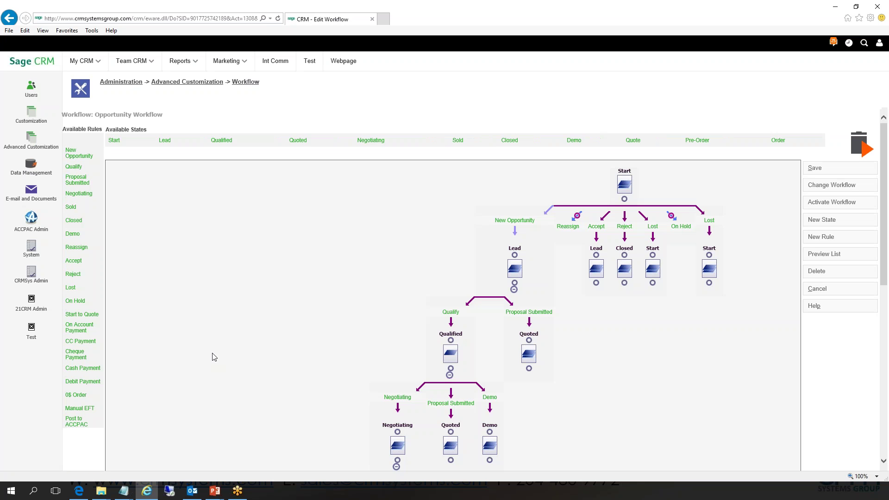
scroll(235, 351, down, 3)
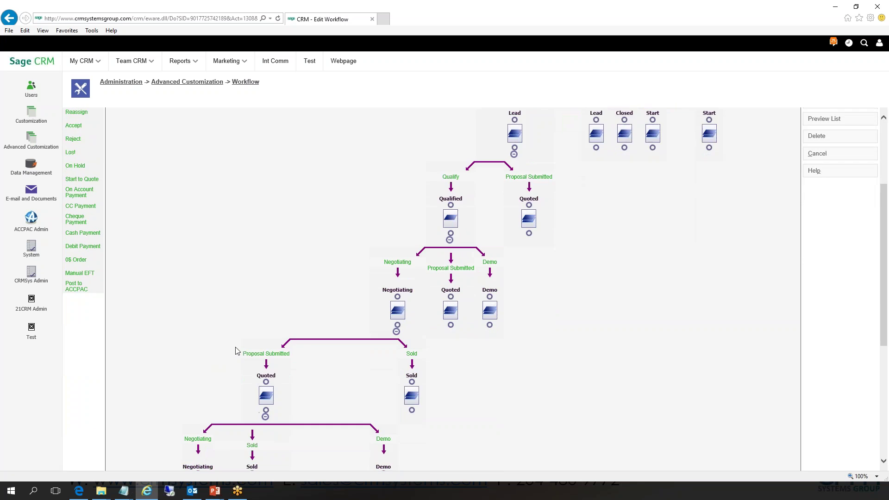
scroll(151, 365, down, 4)
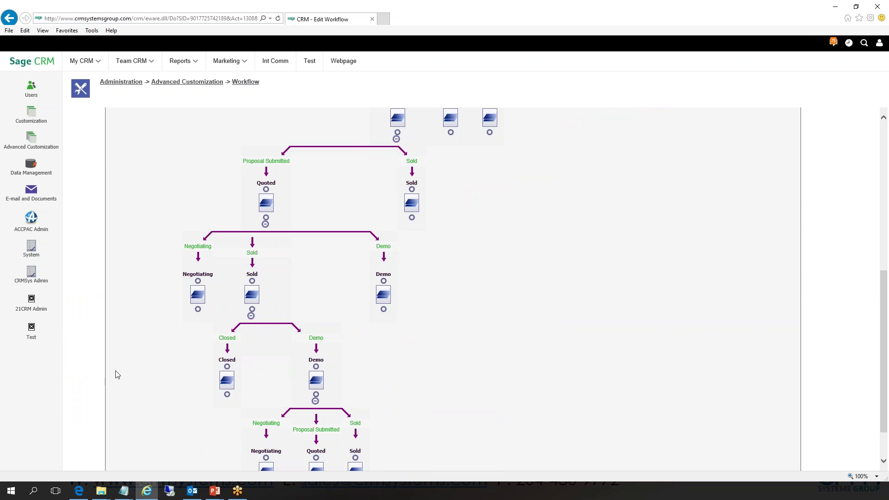
scroll(118, 373, down, 1)
scroll(585, 405, up, 1)
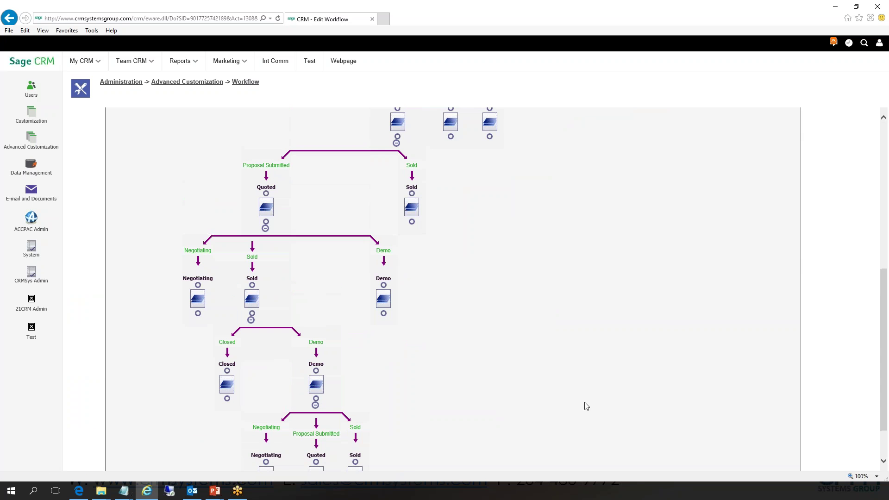
scroll(608, 407, up, 4)
scroll(608, 407, up, 2)
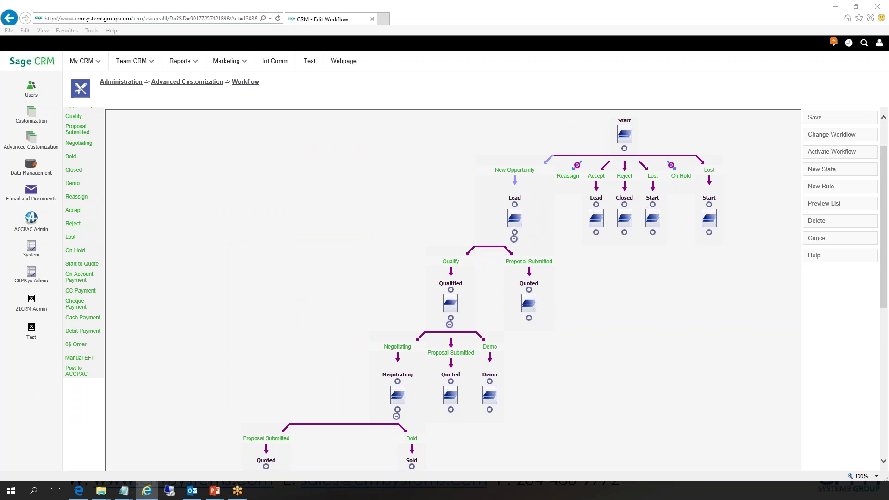
drag(503, 200, 523, 200)
drag(443, 262, 459, 262)
drag(378, 348, 411, 347)
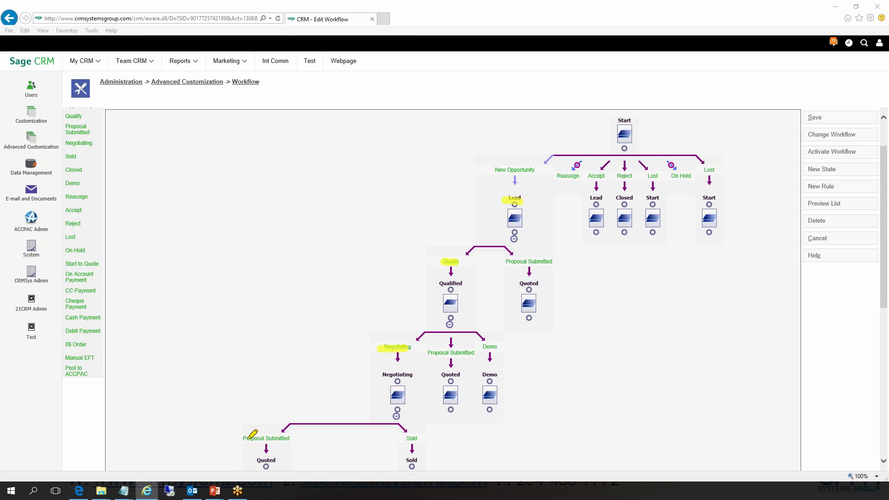
drag(244, 438, 301, 438)
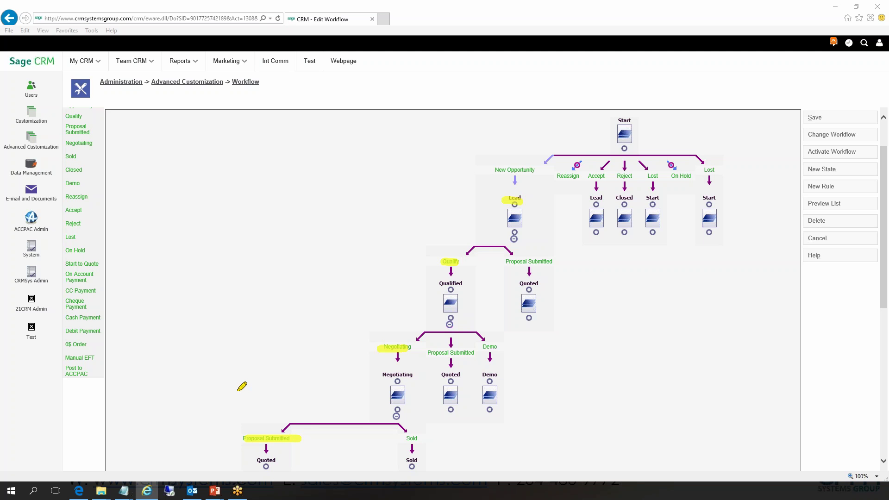
key(Escape)
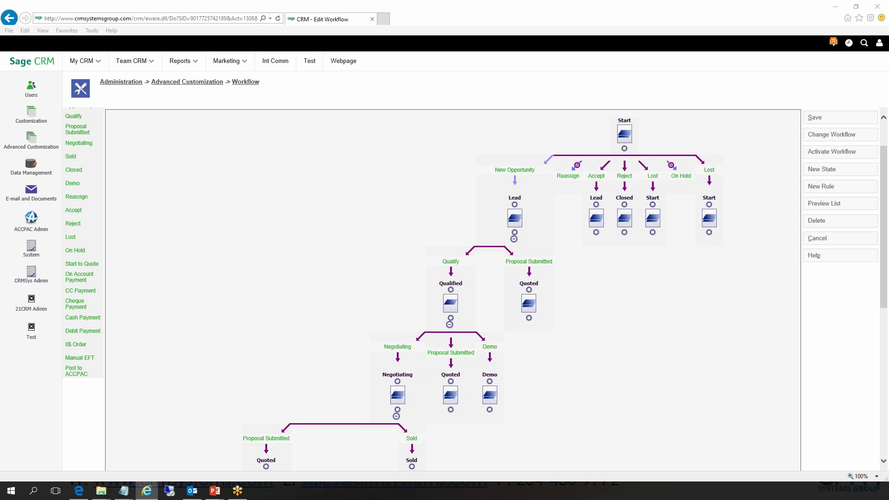
drag(495, 177, 533, 176)
drag(442, 266, 564, 266)
mouse_move(466, 265)
mouse_down()
mouse_move(444, 251)
mouse_move(438, 268)
mouse_up()
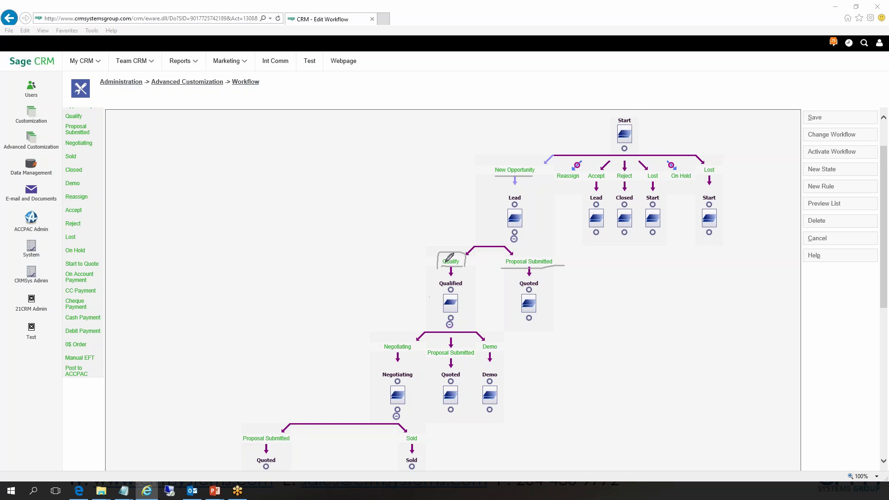
mouse_move(380, 352)
mouse_down()
mouse_move(504, 350)
mouse_move(472, 346)
mouse_move(429, 364)
mouse_up()
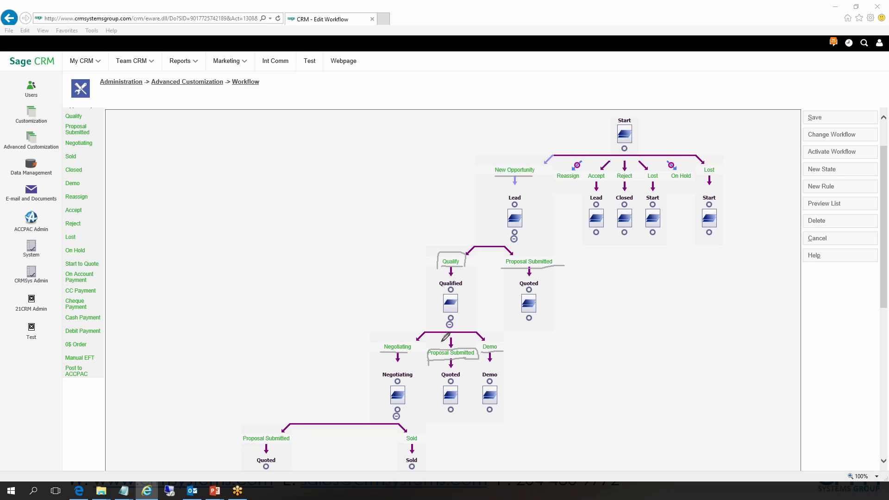
key(Escape)
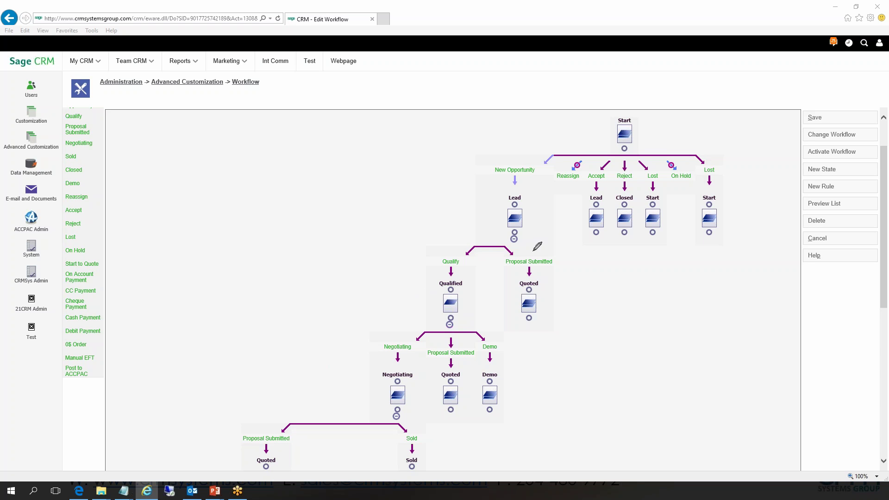
drag(442, 267, 552, 266)
Add the Lost rule beneath the Lead state under New Opportunity and place the Closed state on it.
click(69, 237)
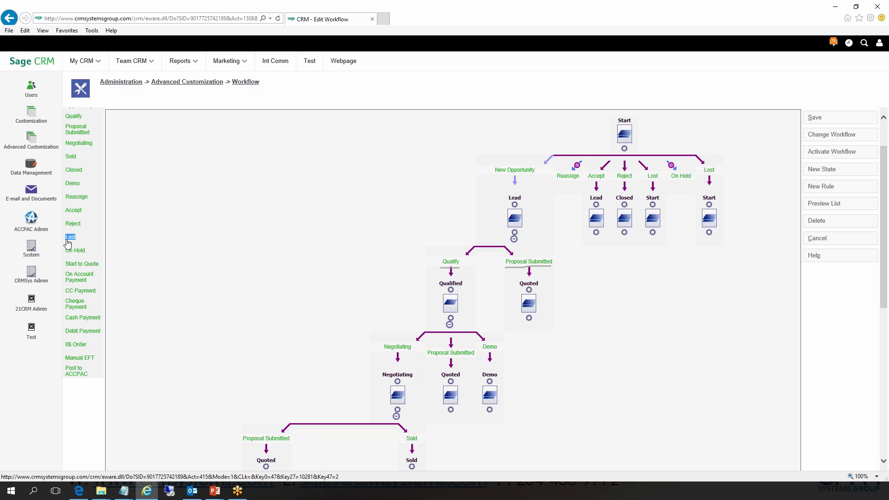
drag(68, 241, 517, 238)
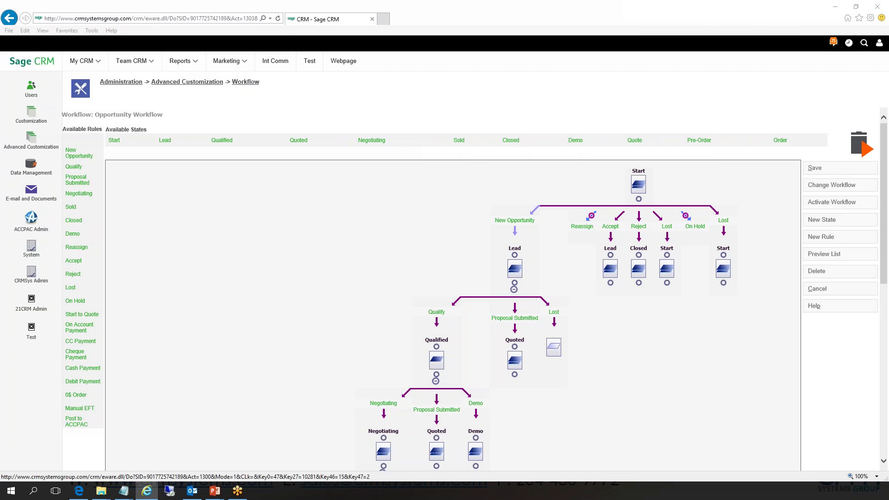
drag(511, 141, 558, 353)
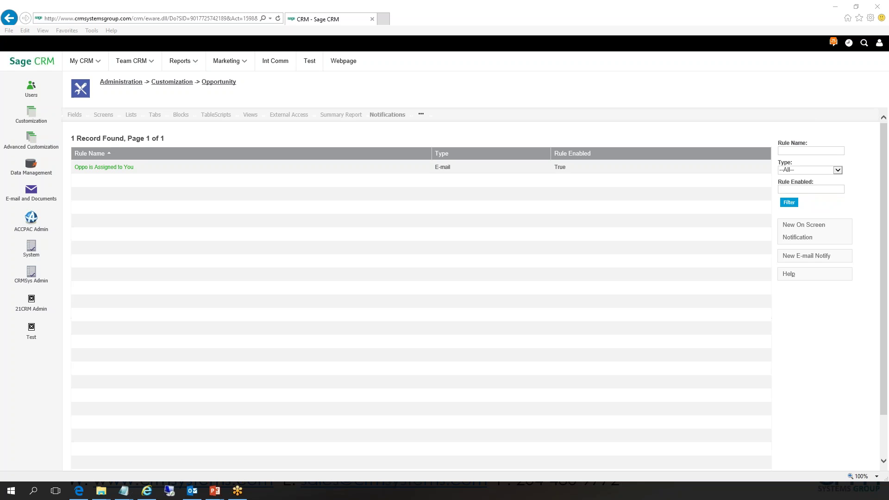
mouse_move(197, 83)
mouse_down()
mouse_move(219, 98)
mouse_move(196, 74)
mouse_up()
key(Escape)
Open the opportunity notification rule "Oppo is Assigned to You" to examine its conditions and e-mail template.
click(162, 169)
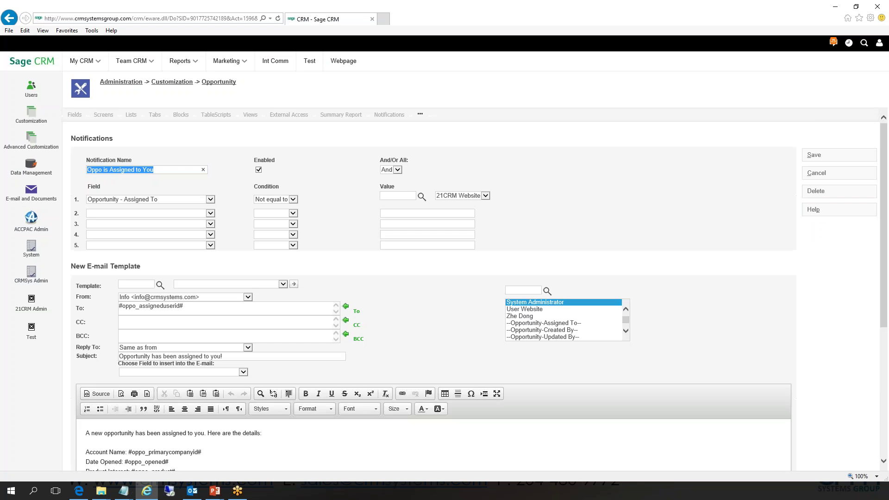
click(176, 169)
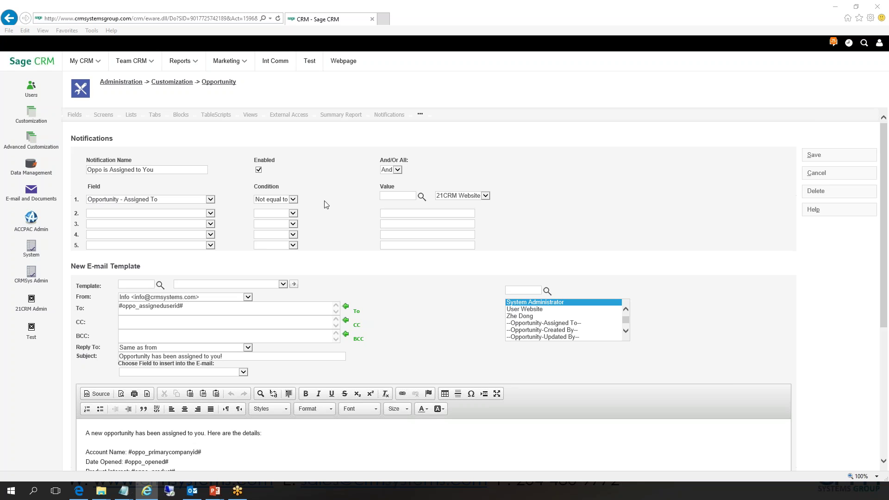
Examine the e-mail template's recipient setup, including the Opportunity-Assigned To entry, the To and CC fields, and the subject line.
click(341, 206)
click(551, 324)
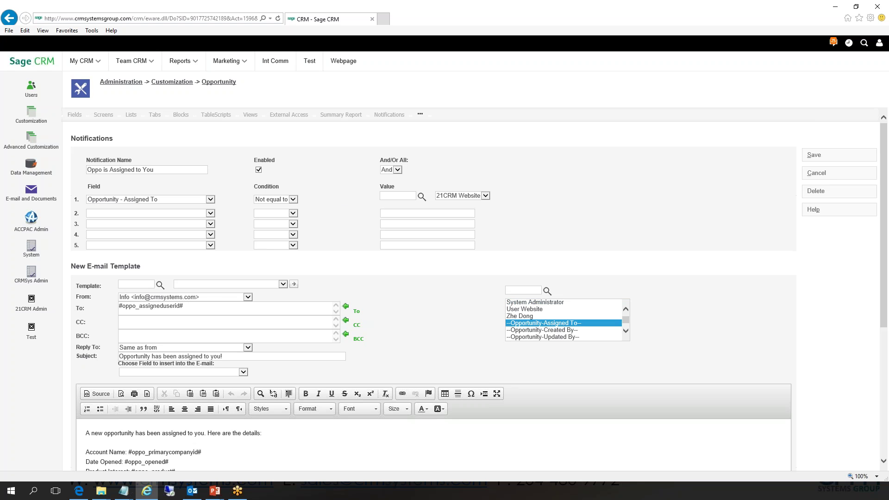
drag(214, 307, 104, 306)
click(179, 325)
drag(223, 356, 119, 356)
click(439, 343)
Review the e-mail body's merge fields and the opportunity fields available for insertion, and leave the notification rule without saving.
scroll(515, 304, down, 2)
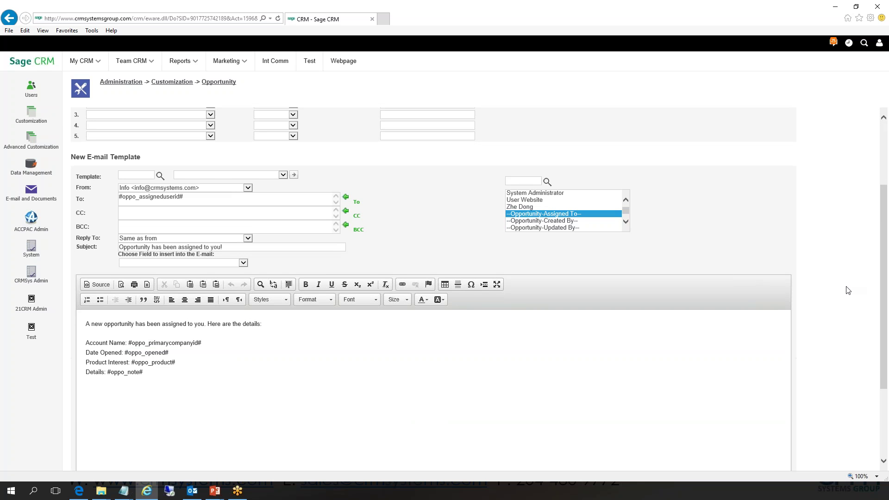
drag(143, 372, 107, 373)
click(243, 262)
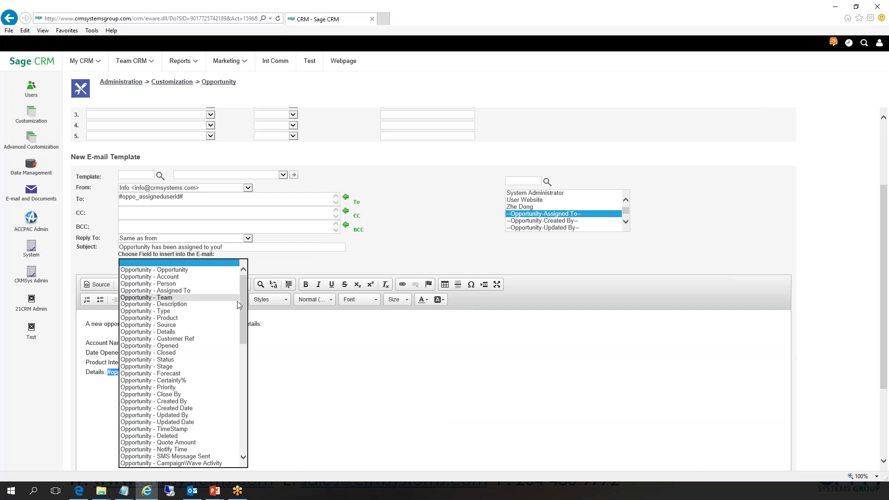
drag(243, 303, 244, 340)
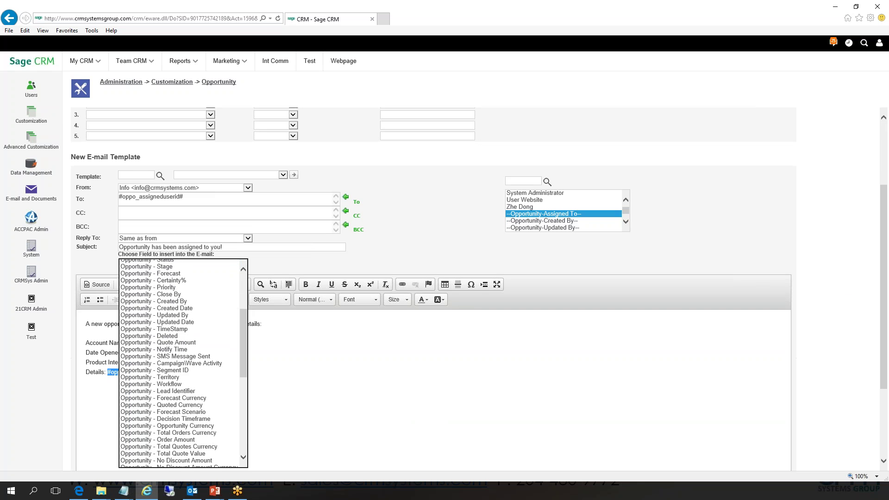
click(393, 261)
click(144, 373)
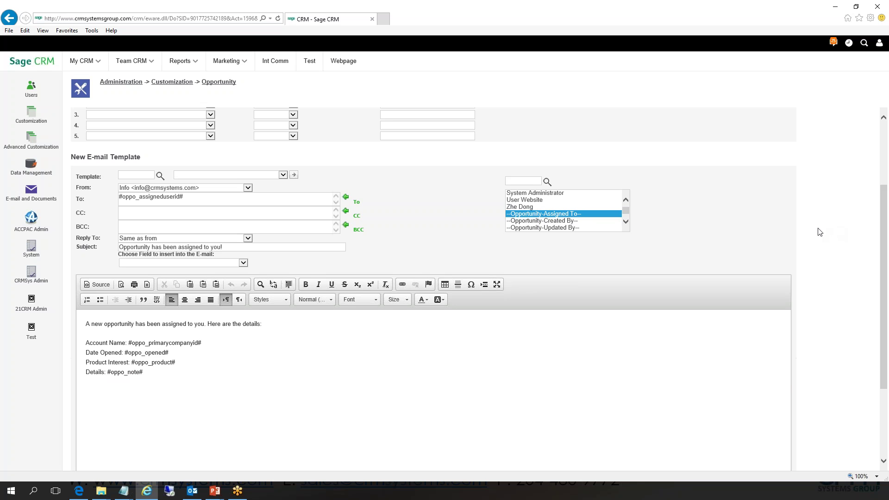
scroll(817, 231, up, 2)
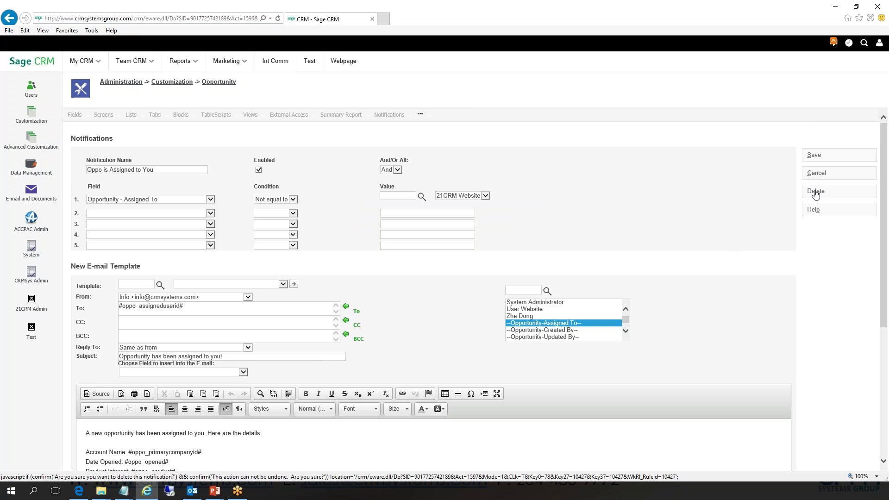
click(816, 177)
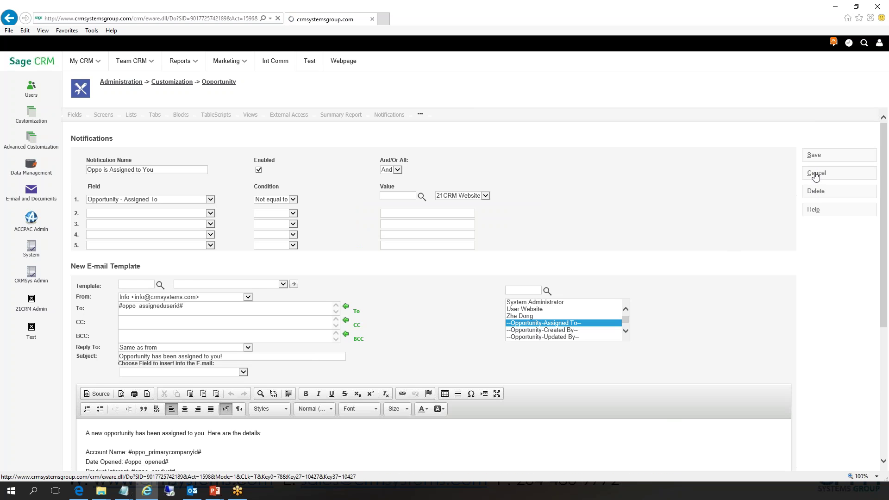